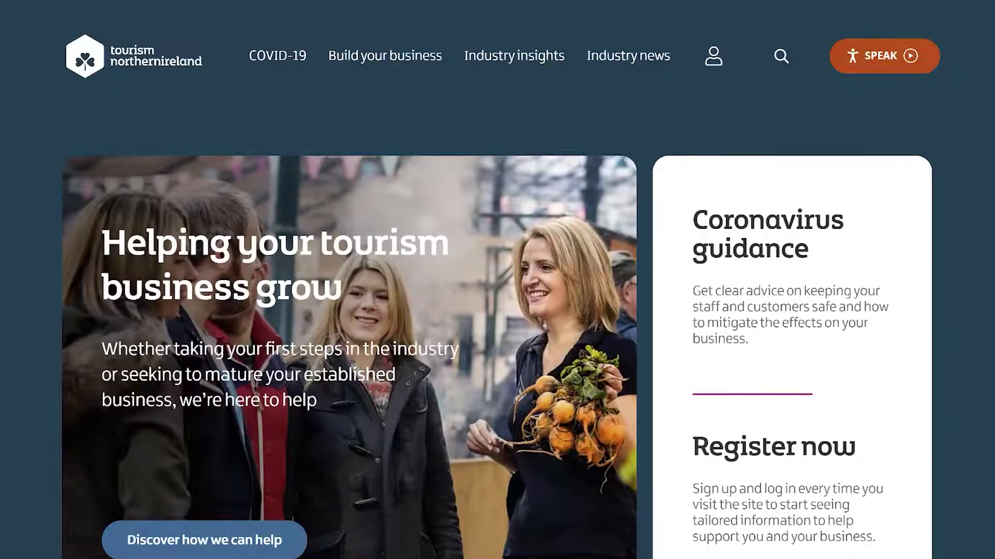
Step: Open the Product registration page for the signed-in account
left_click(715, 61)
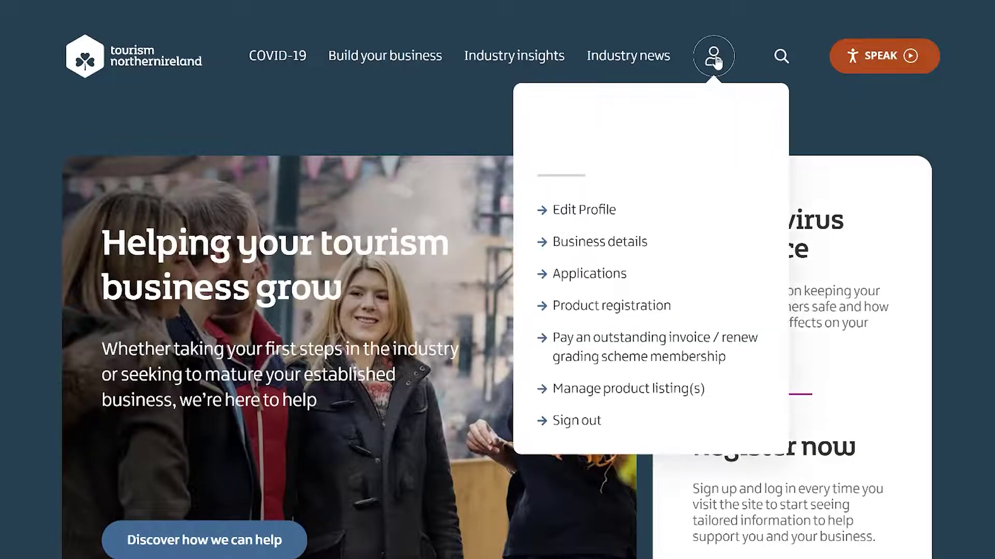
left_click(619, 311)
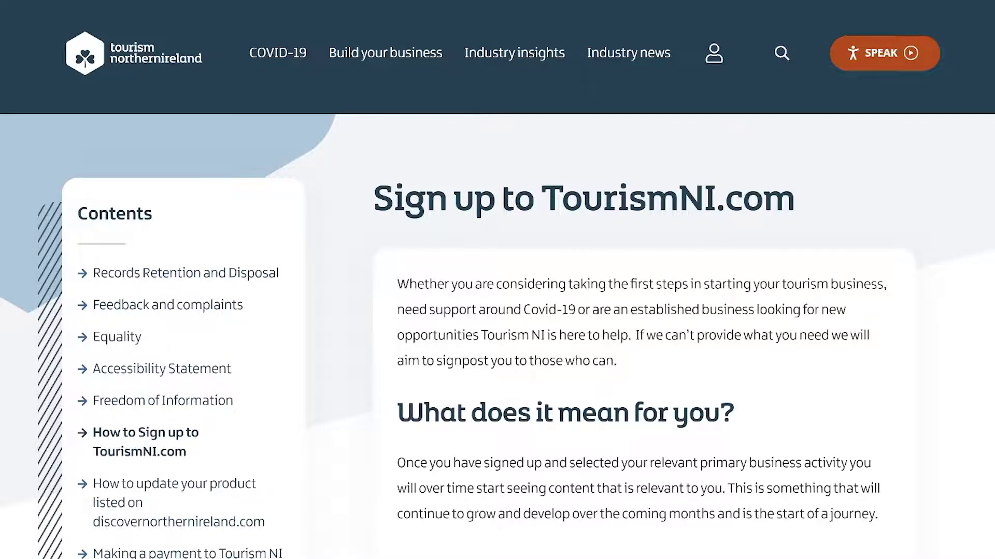
Step: Play the "TourismNI.com Onboarding / Sign Up Process" video on the sign-up help page
scroll(498, 311, "down", 3)
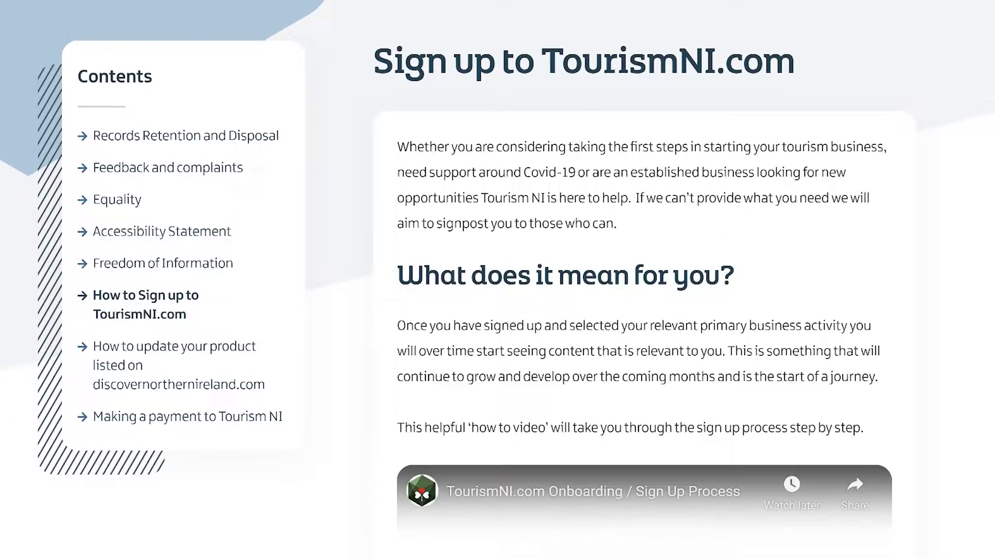
scroll(497, 279, "down", 3)
scroll(498, 280, "down", 3)
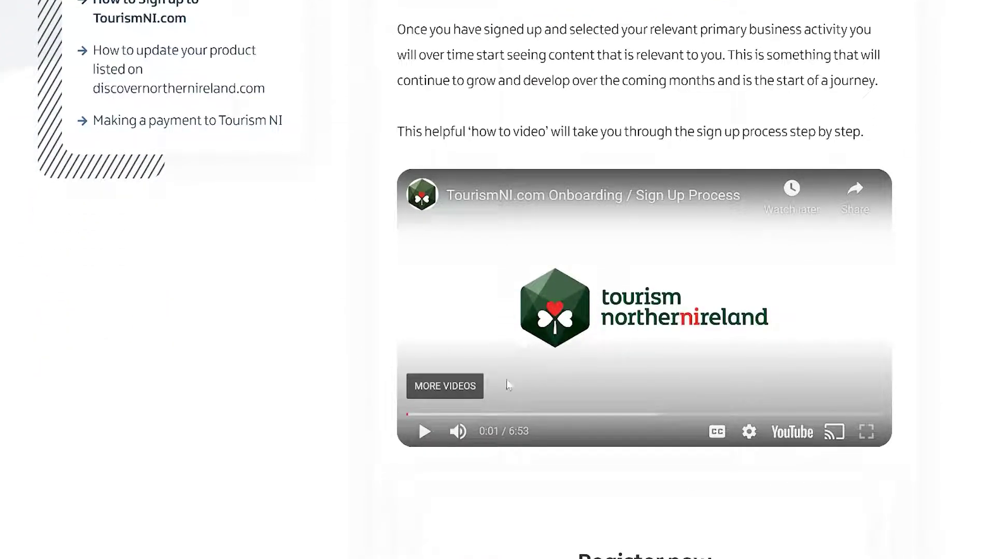
left_click(424, 434)
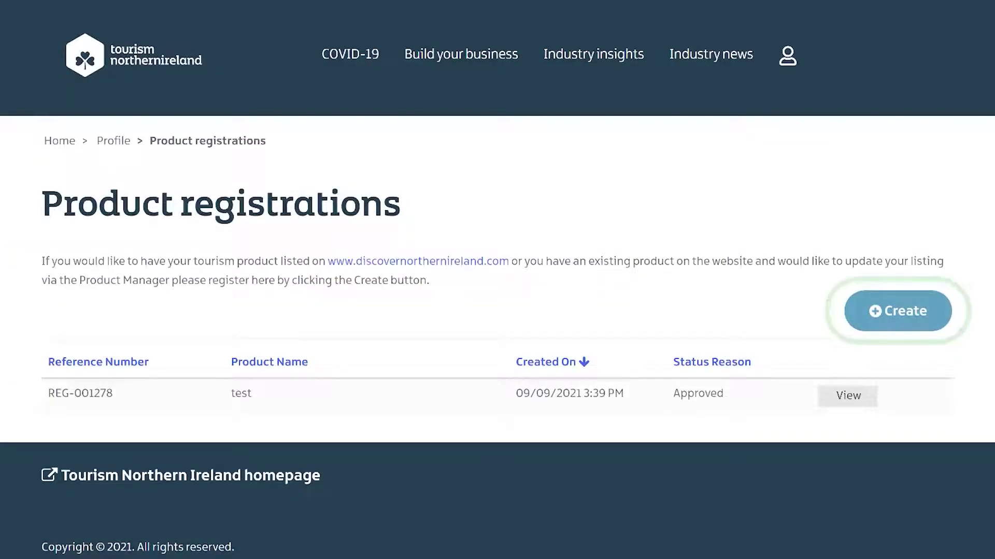
Step: Create a new product registration and set its product type to Event
left_click(874, 321)
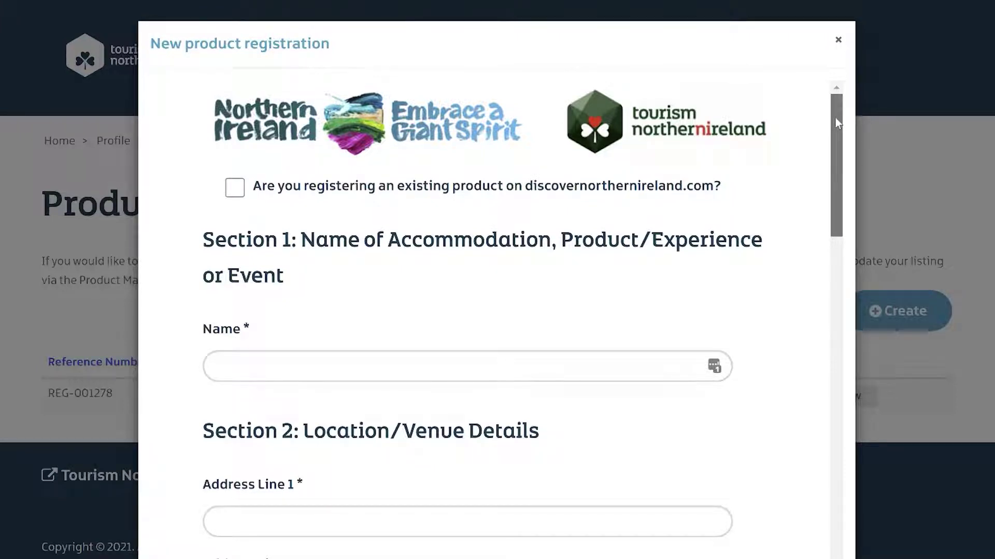
left_click_drag(835, 117, 856, 403)
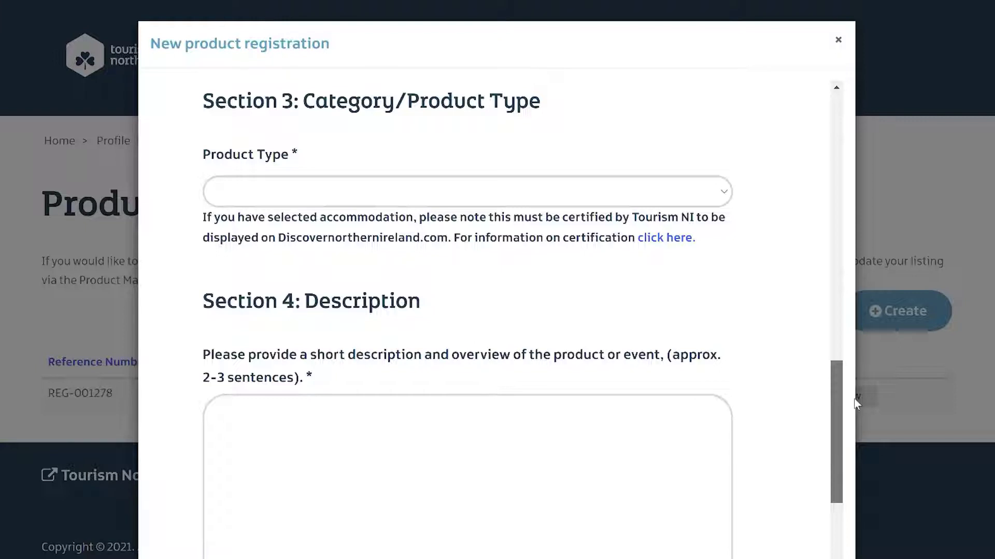
scroll(856, 403, "down", 1)
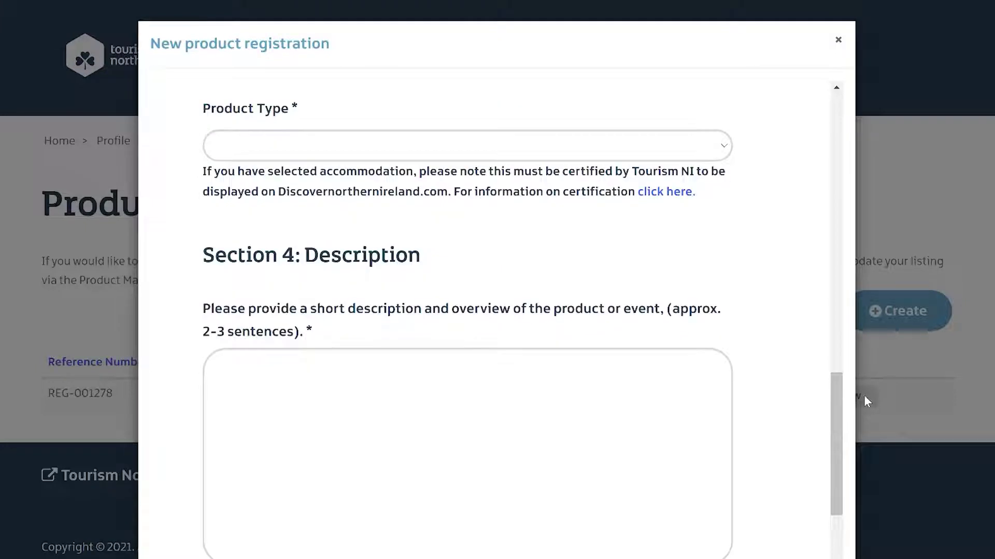
left_click(713, 143)
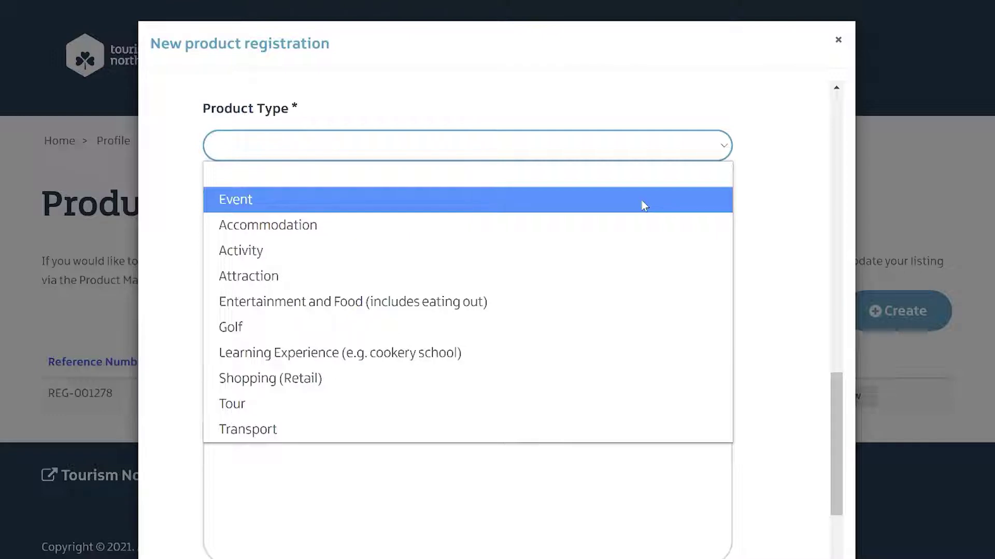
left_click(643, 205)
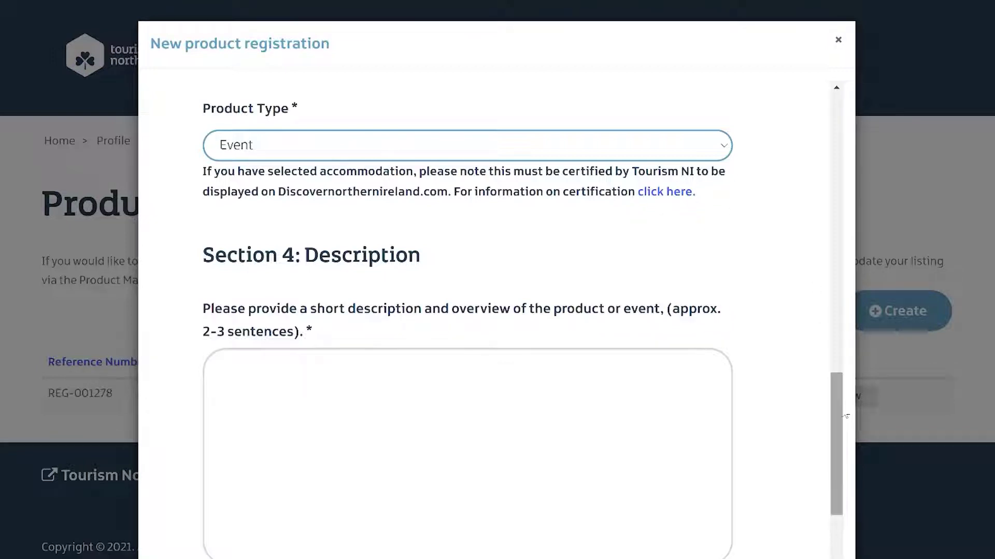
Step: Accept the Contributor Agreement at the end of the new product registration form
left_click_drag(837, 399, 835, 430)
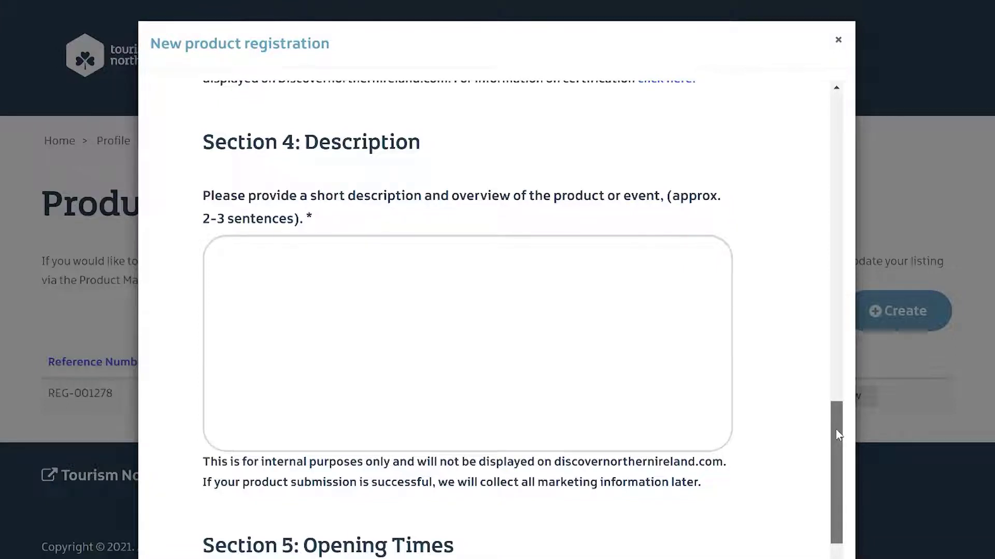
left_click_drag(836, 430, 836, 514)
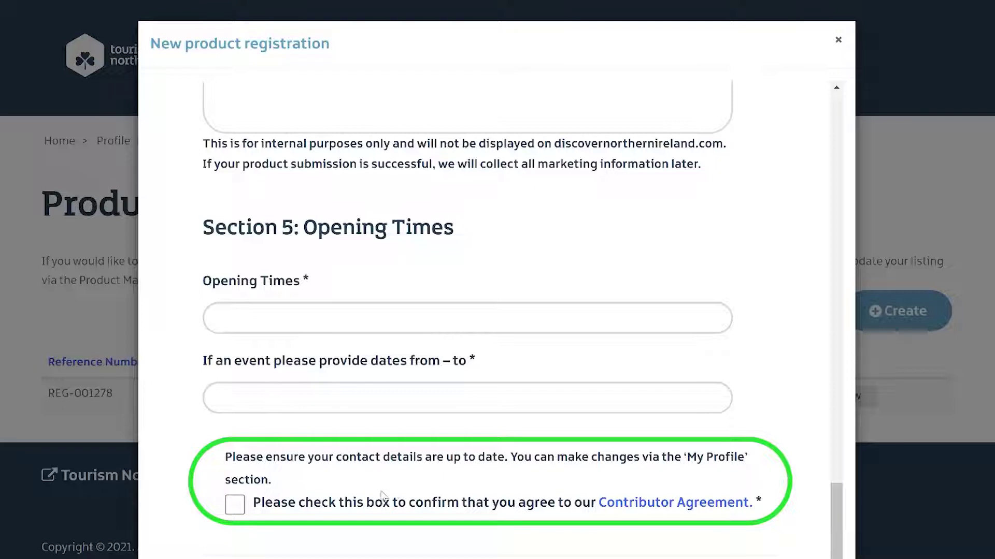
left_click(237, 508)
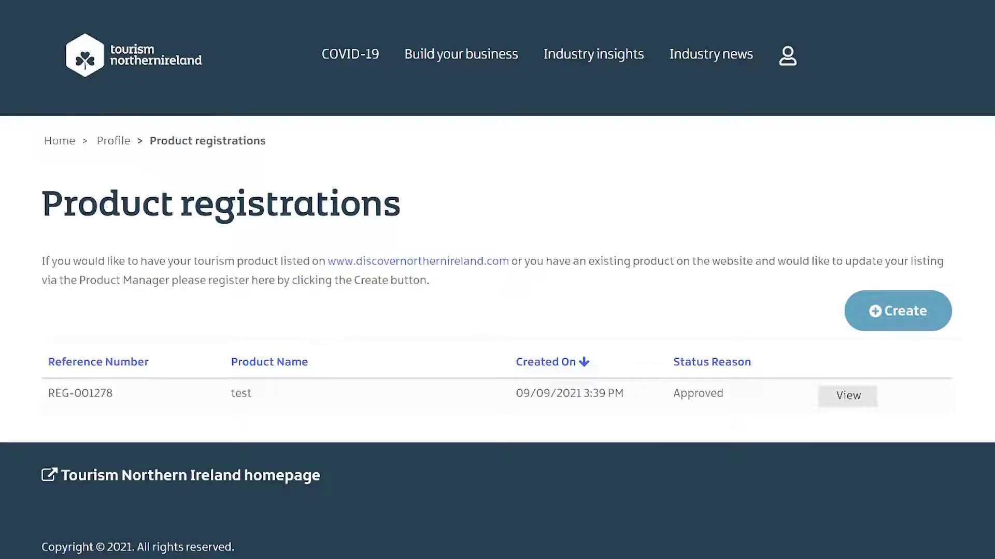
Step: Go to the account's product listing management
left_click(789, 67)
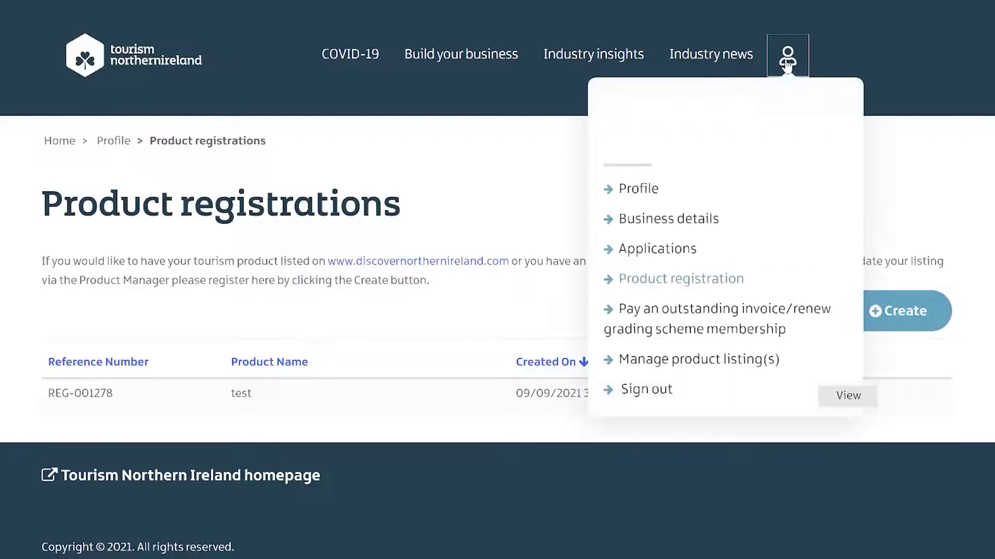
left_click(715, 368)
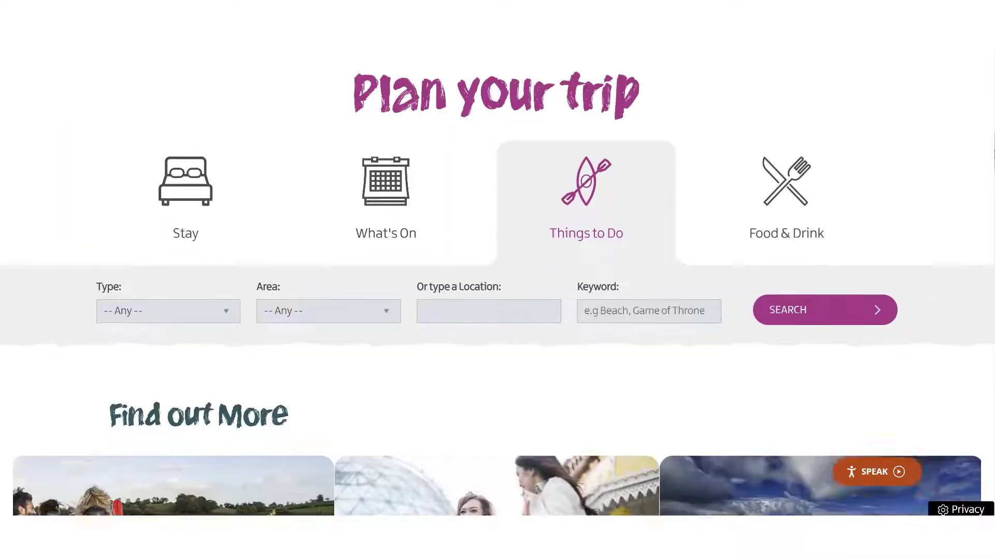
scroll(497, 282, "down", 5)
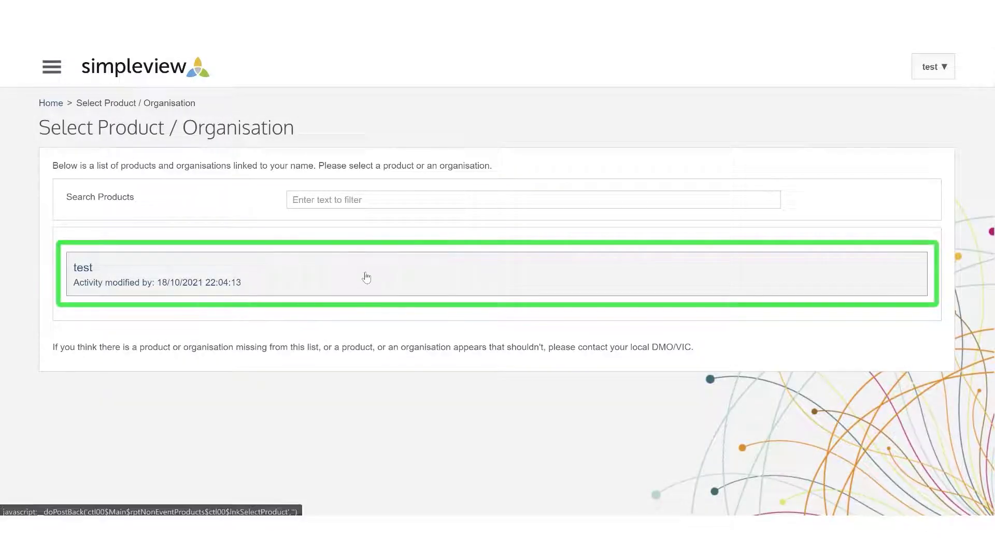
Step: Select the product named test and open its details for editing
left_click(366, 278)
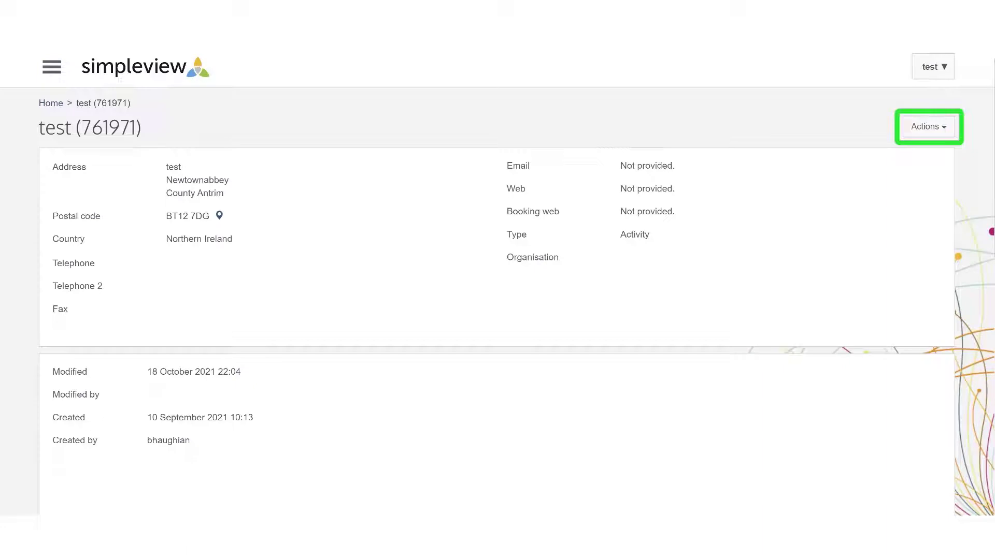
left_click(932, 133)
left_click(908, 150)
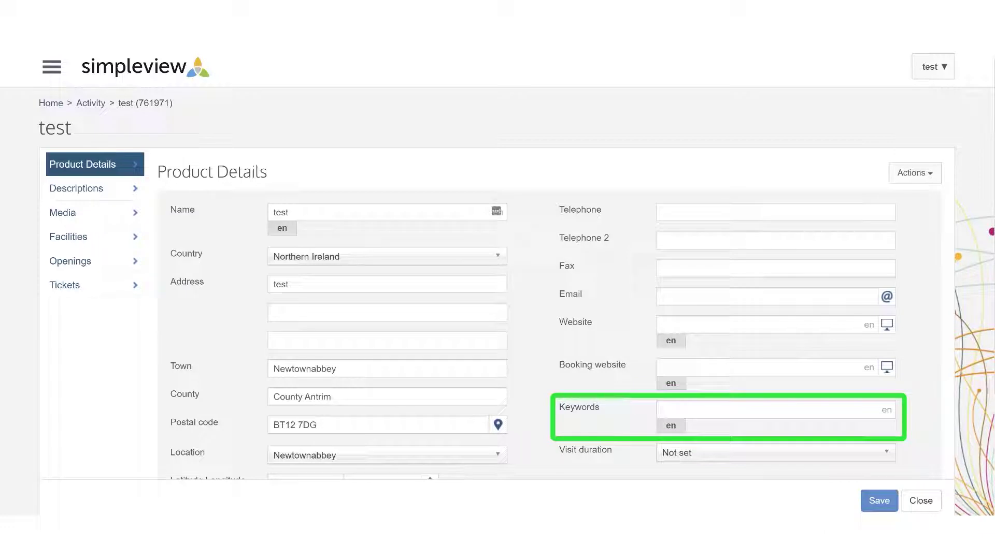
Step: Enter "test" as the second address line in the product details
left_click(387, 313)
type("test")
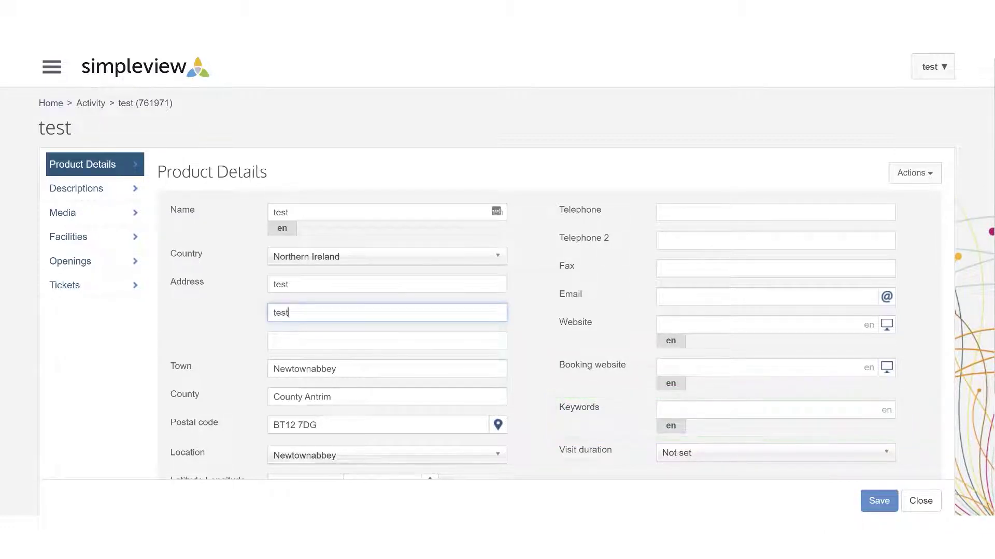
scroll(497, 284, "down", 2)
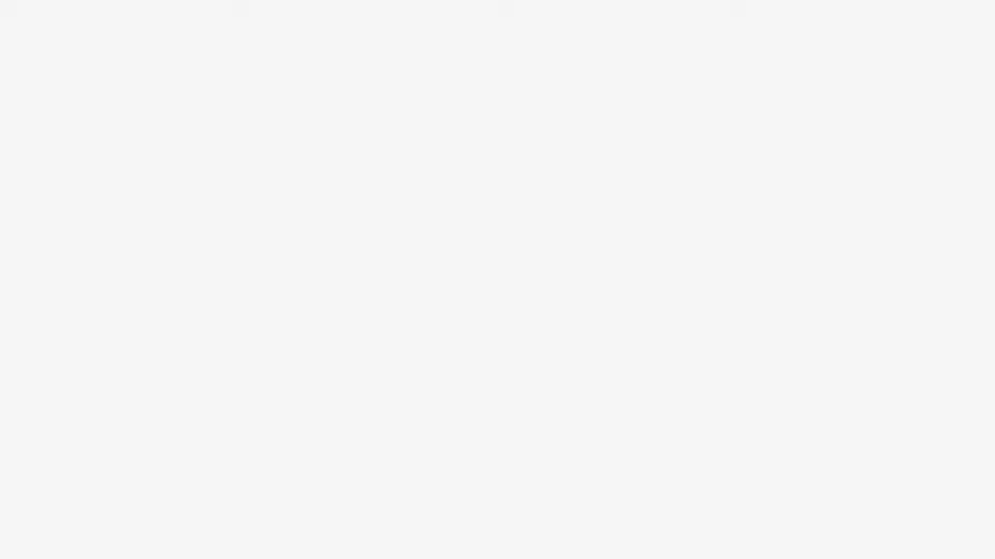
Step: Search Google for "things to do in belfast" in an incognito browser window
type("in b")
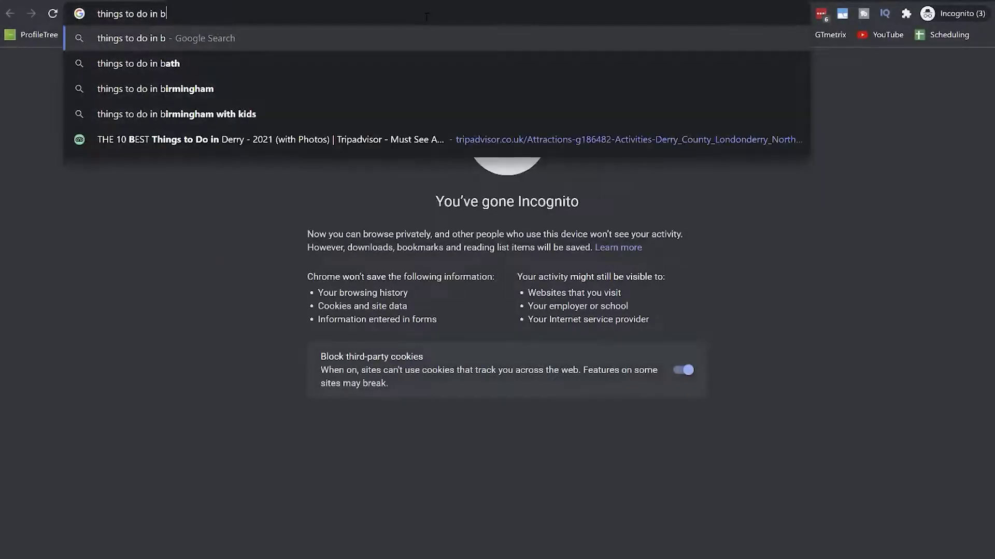
type("elfast")
key("Return")
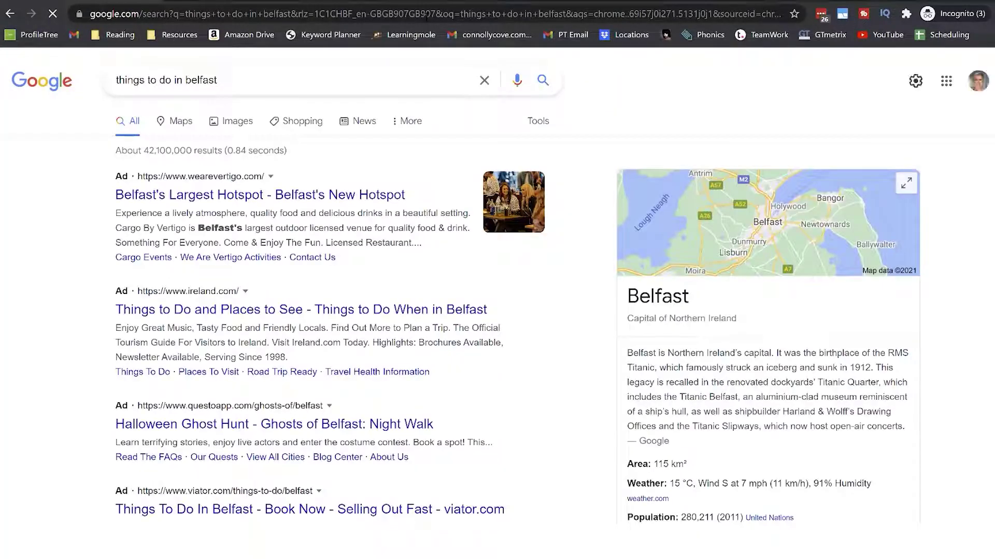
left_click(225, 83)
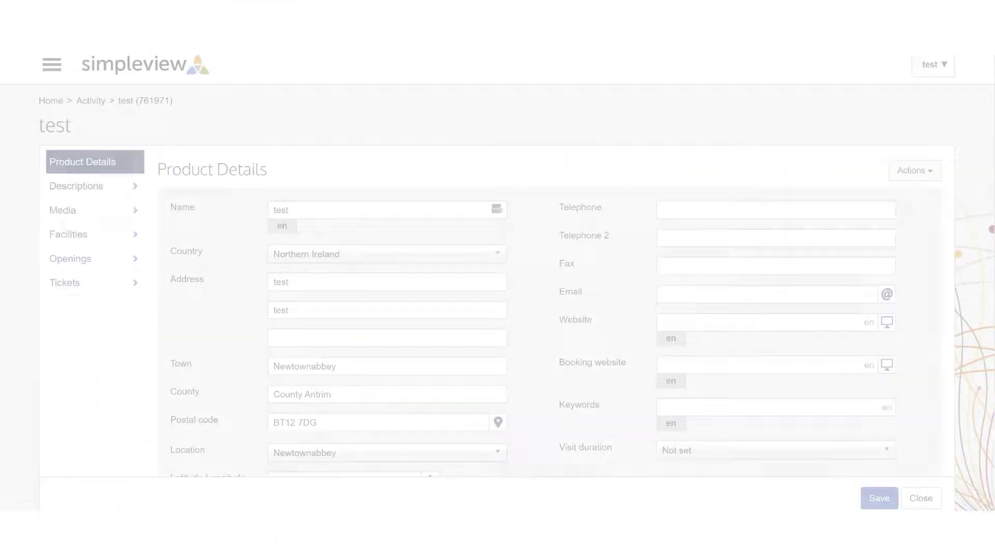
Step: Return to the test product in simpleview and open its descriptions
left_click(72, 189)
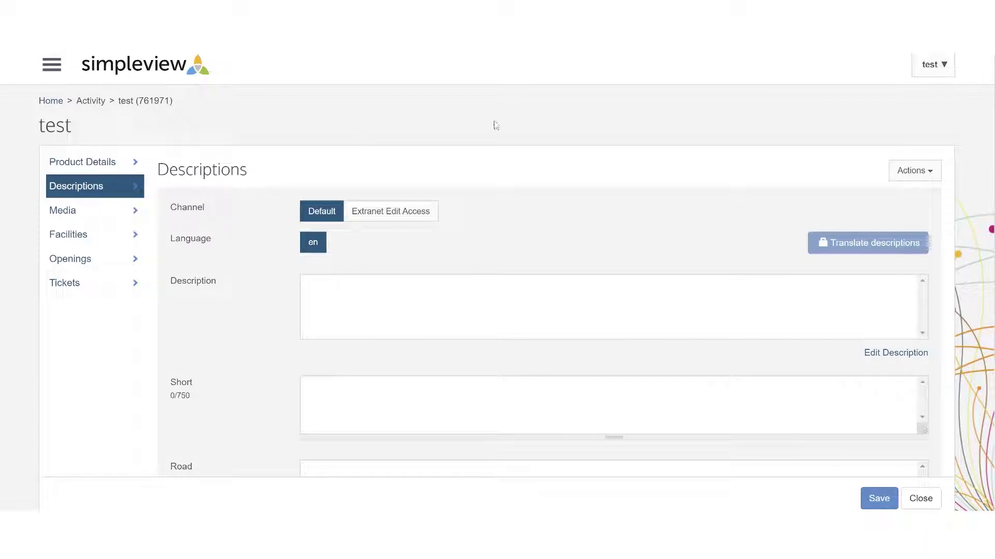
scroll(497, 274, "down", 1)
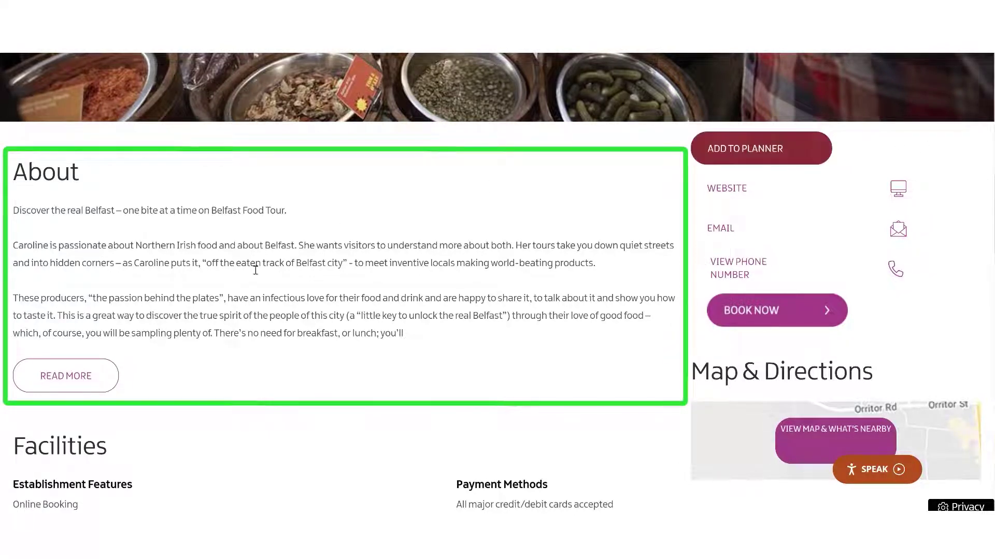
Step: Expand and read the full About text of the published Belfast Food Tour listing
left_click(80, 374)
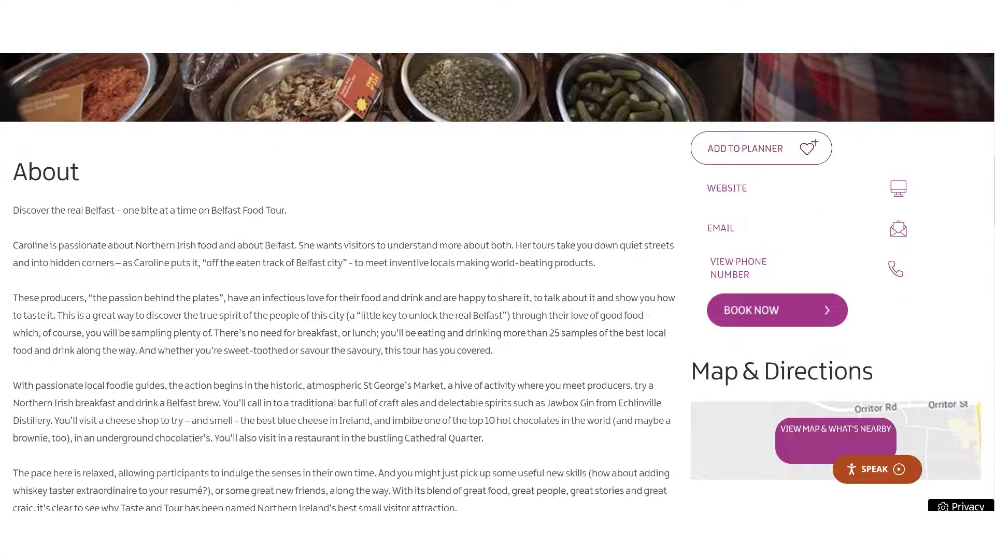
scroll(497, 280, "down", 5)
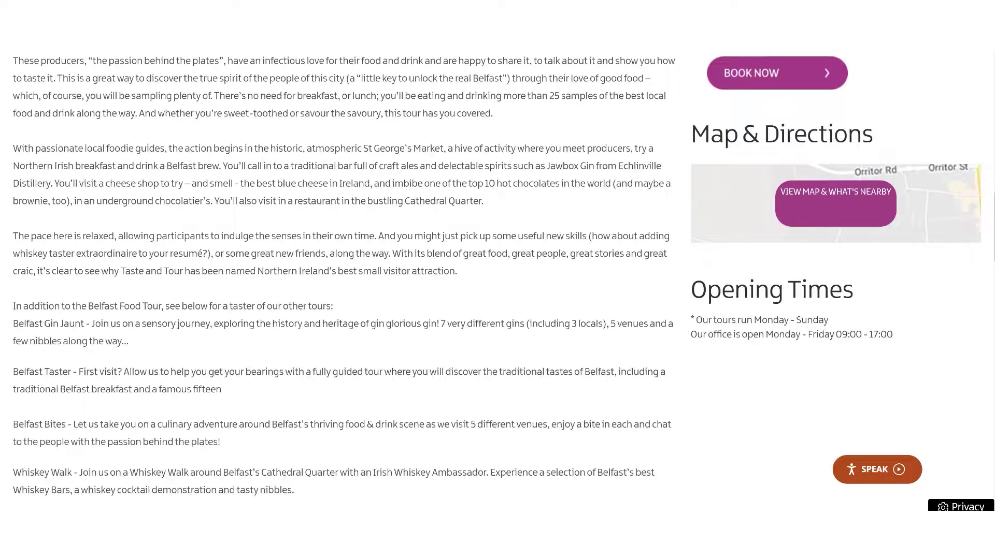
scroll(497, 279, "down", 2)
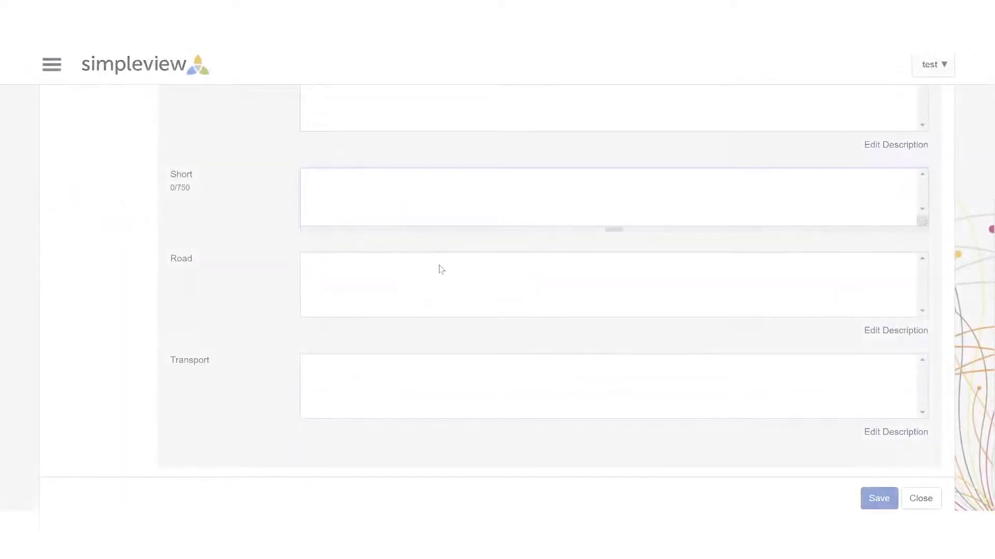
Step: Save the test product with the description "Embrace the Giant spirt and explore the sights of Belfast."
left_click(440, 269)
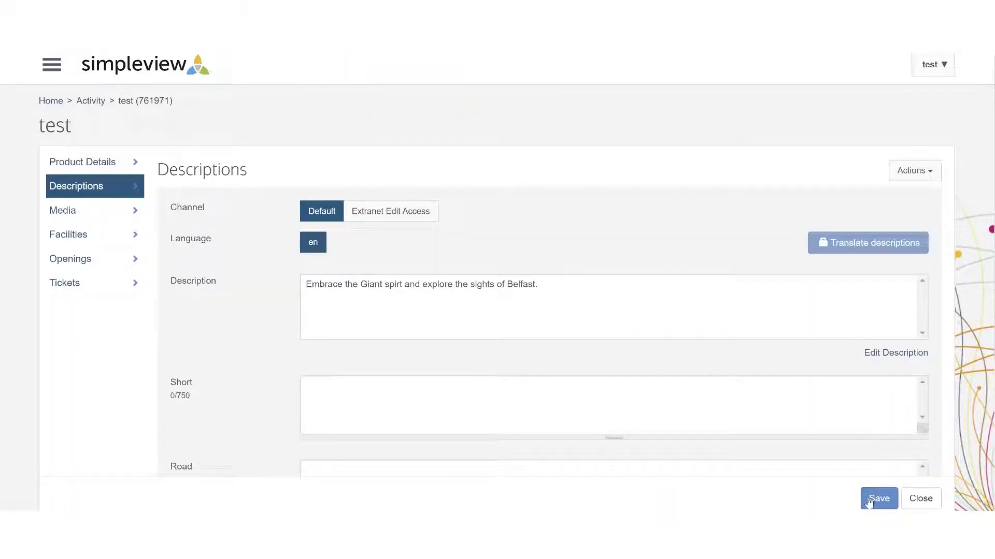
left_click(869, 501)
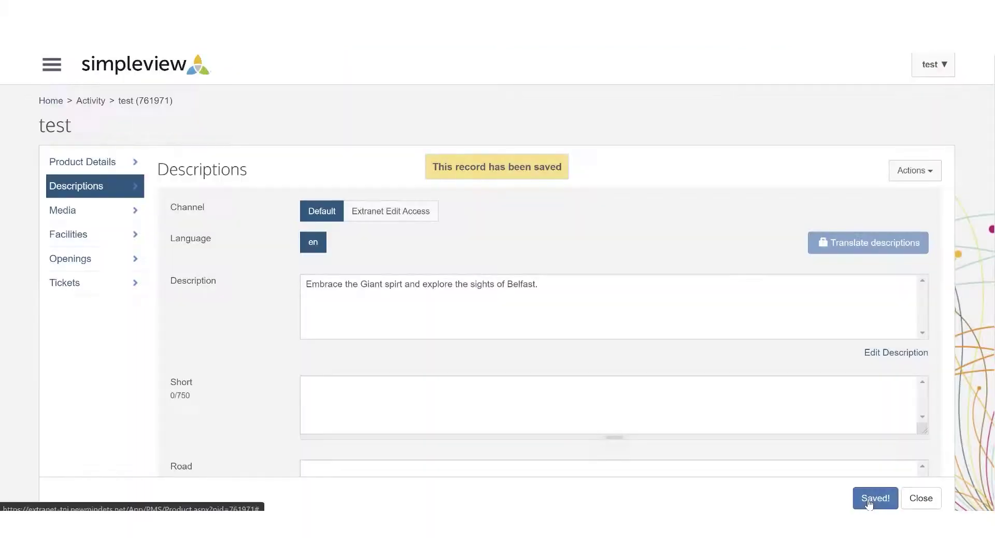
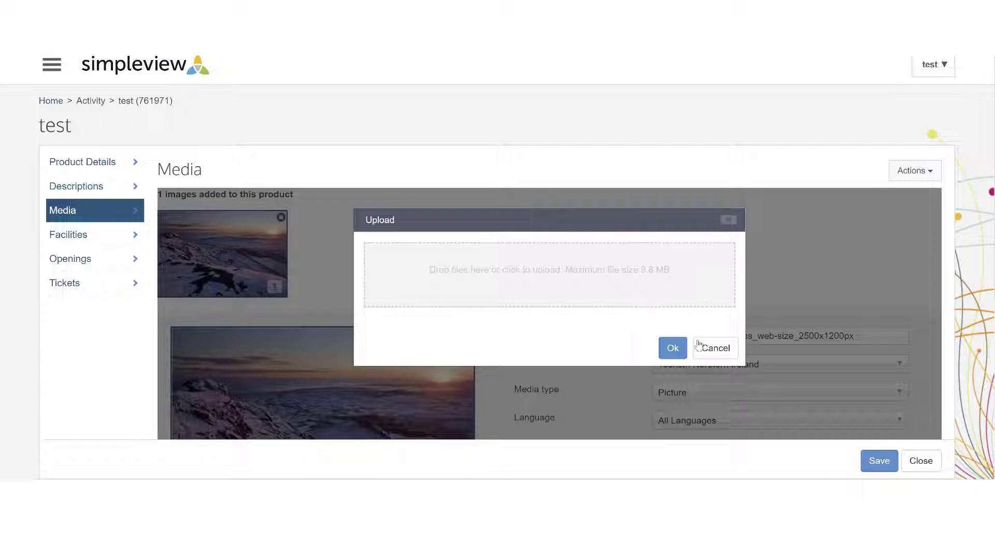
Step: Cancel the media upload and examine the detail fields of the Mourne Mountains image
left_click(714, 348)
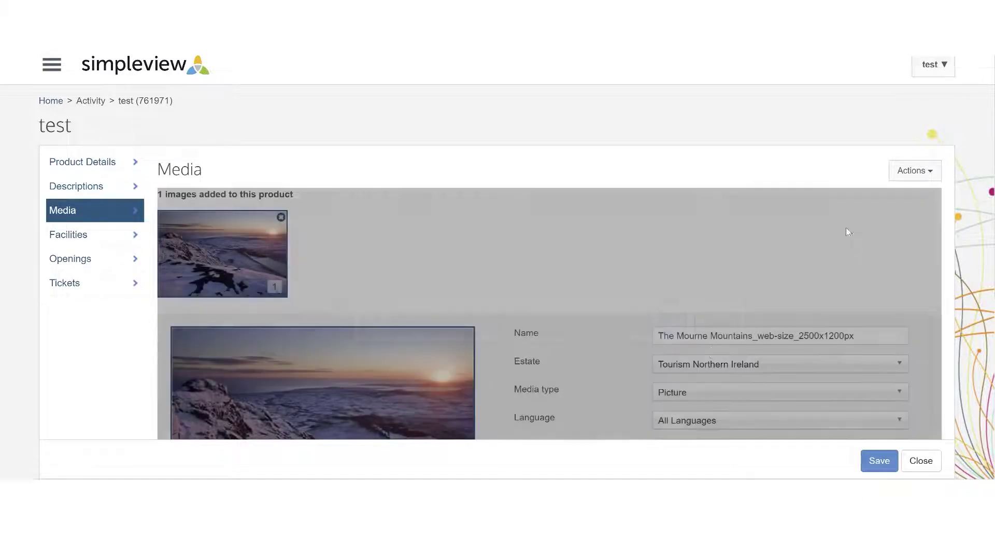
scroll(549, 291, "down", 4)
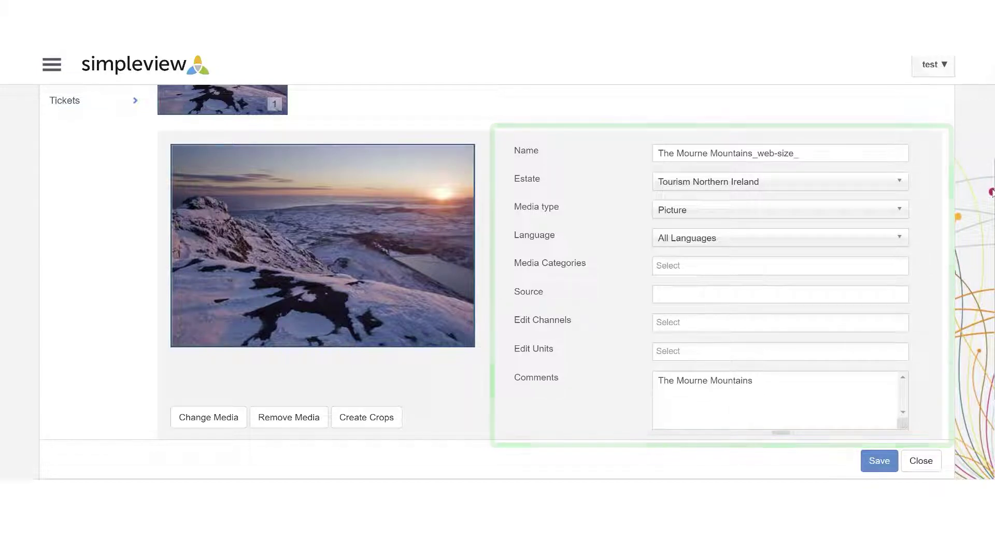
scroll(549, 259, "down", 3)
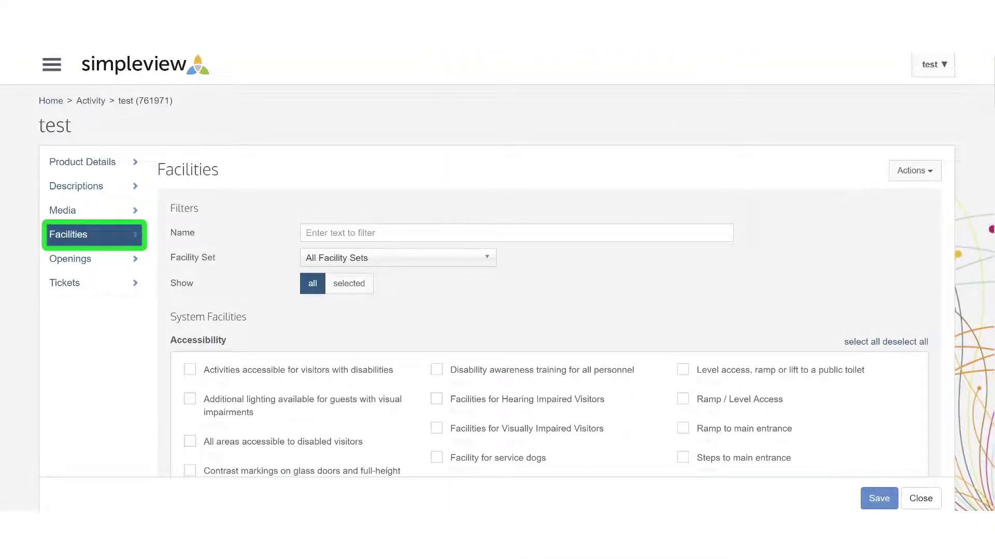
Step: Review the system facilities categories and select Contactless payment only under COVID-19 Response
scroll(497, 280, "down", 5)
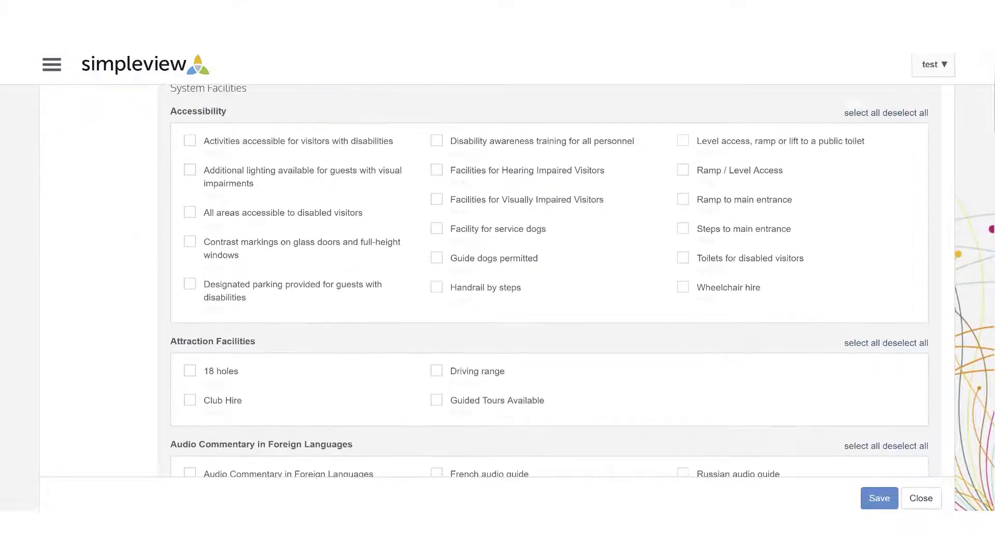
scroll(549, 280, "down", 3)
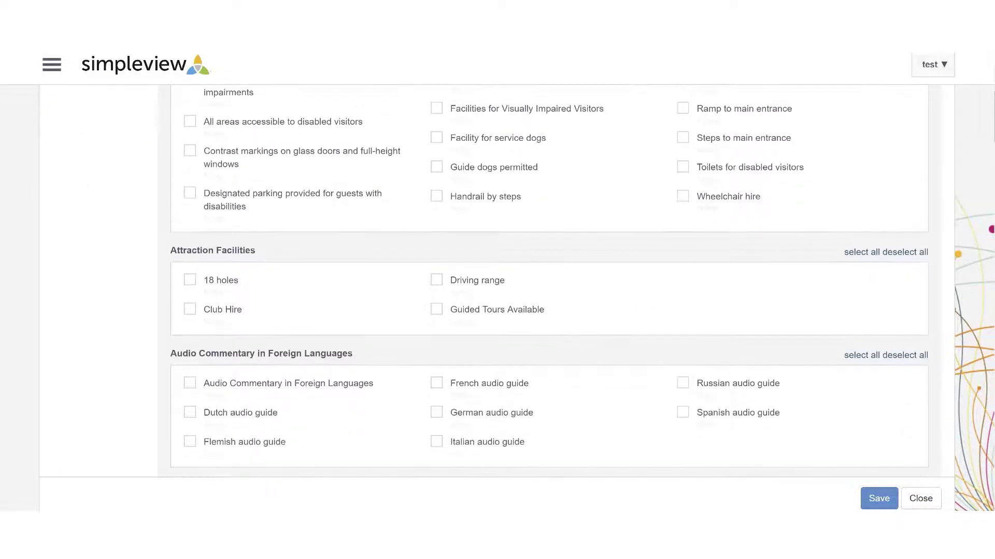
scroll(549, 280, "down", 5)
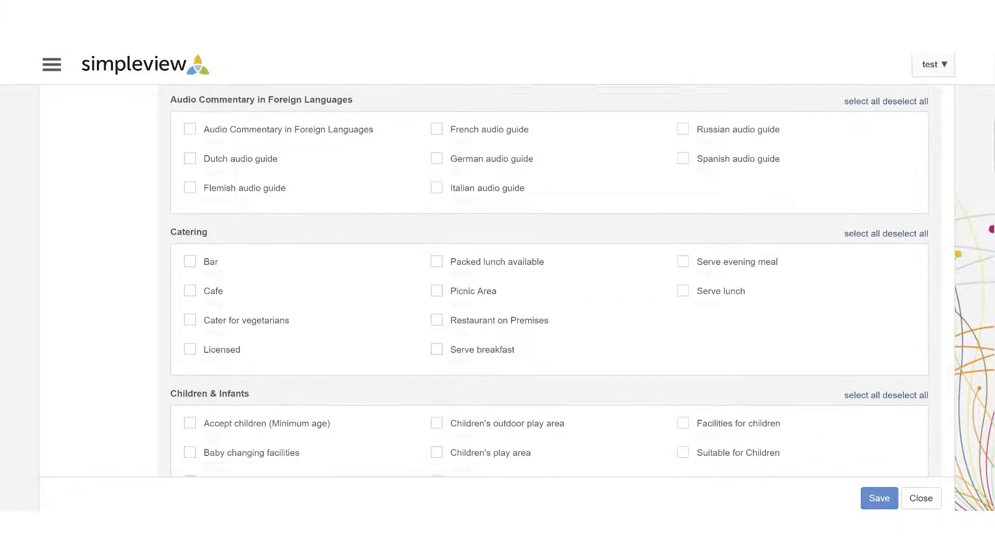
scroll(549, 280, "down", 5)
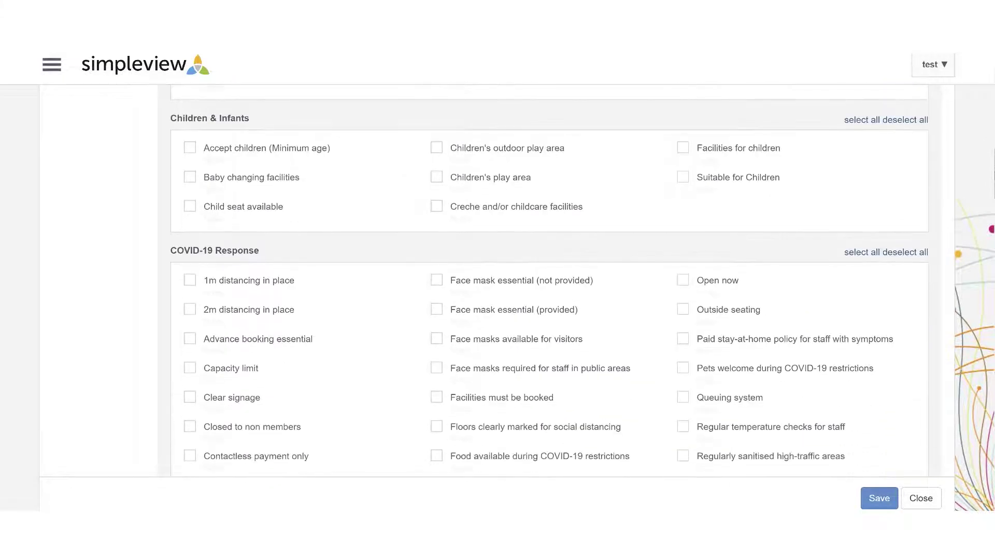
scroll(453, 267, "down", 3)
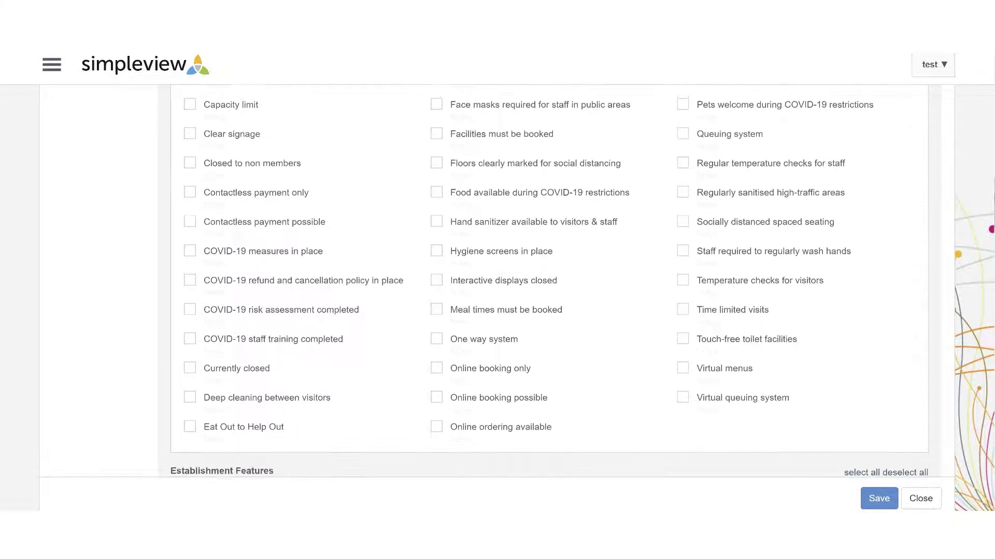
left_click(189, 190)
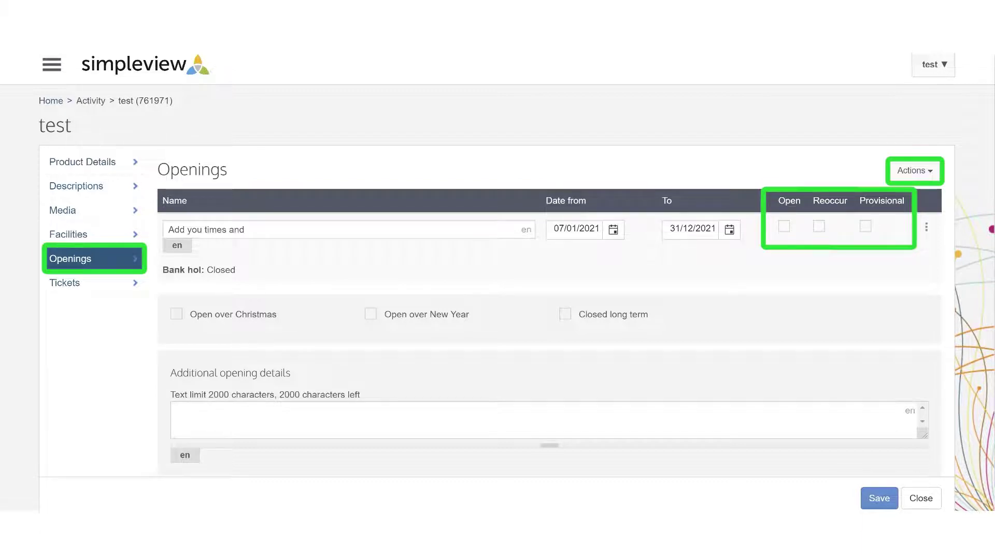
Step: Edit the days of the 07/01/2021 to 31/12/2021 opening period and set Monday to Open
left_click(926, 230)
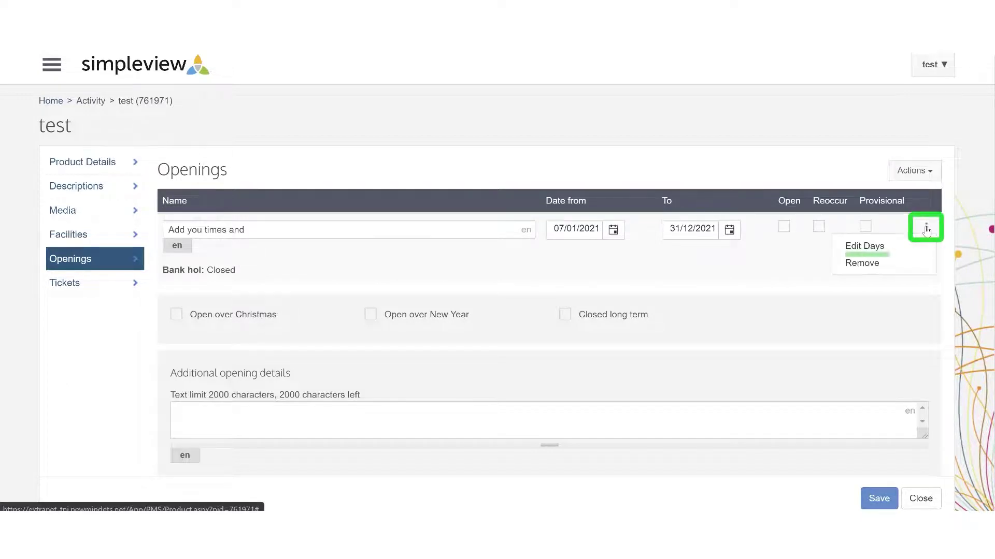
left_click(866, 247)
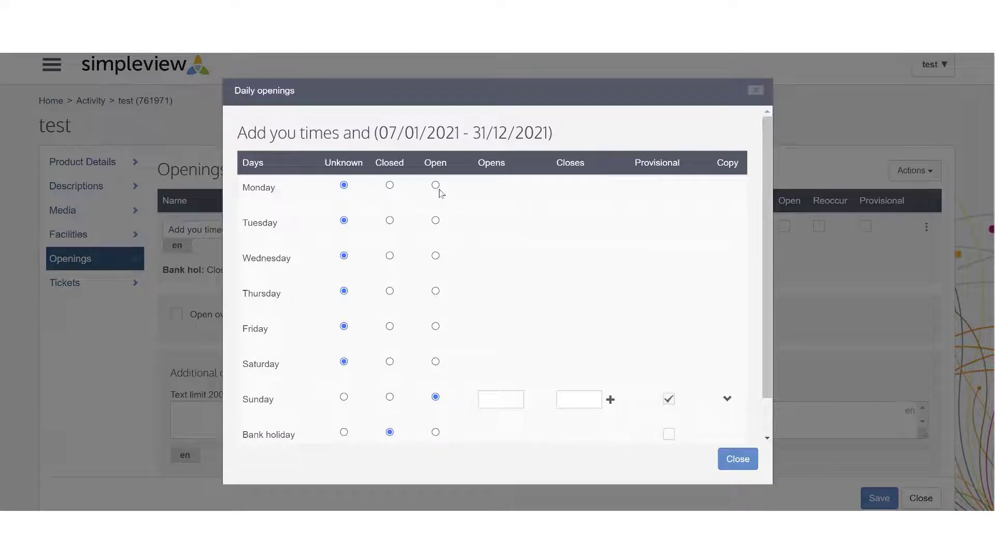
left_click(436, 185)
left_click(495, 189)
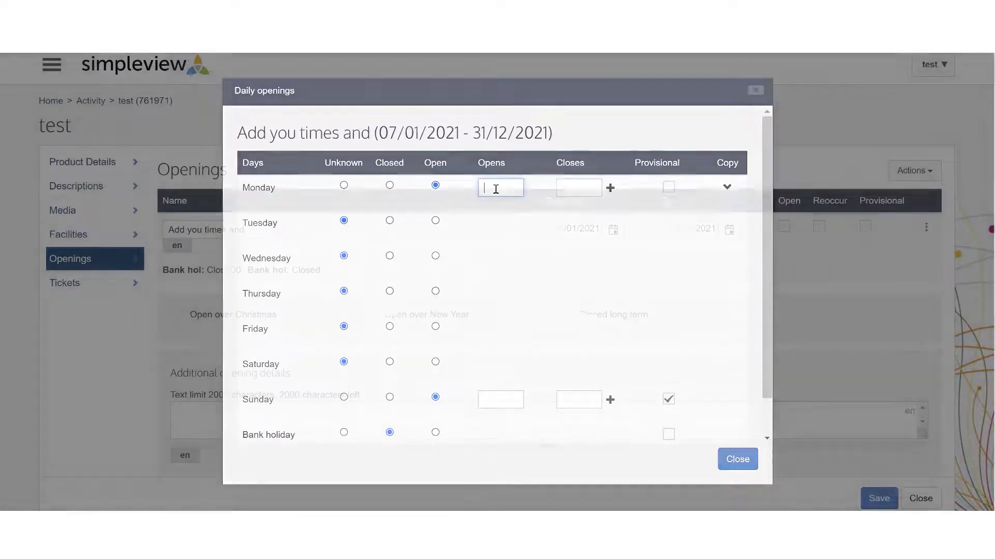
left_click(428, 414)
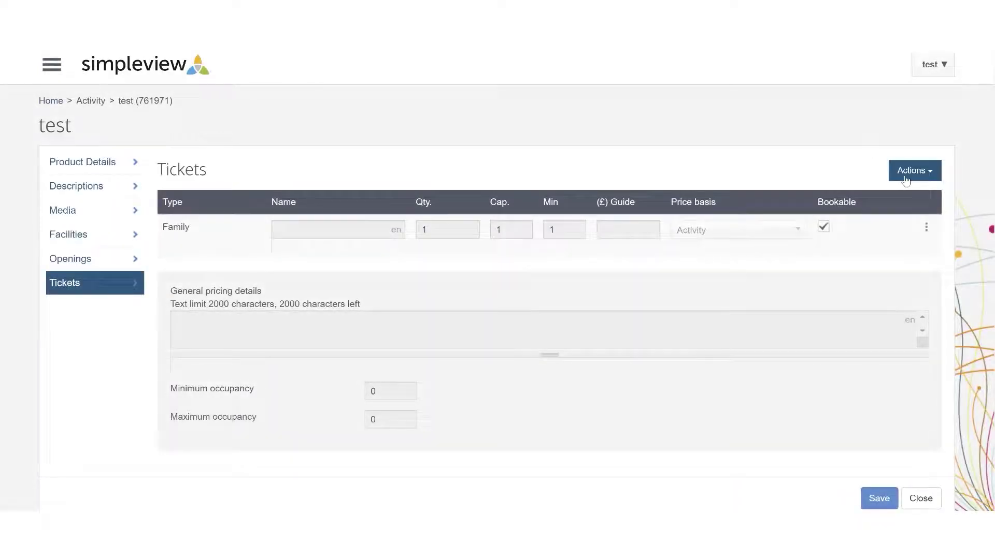
Step: Add a ticket unit of type Adult and name it Adult
left_click(905, 176)
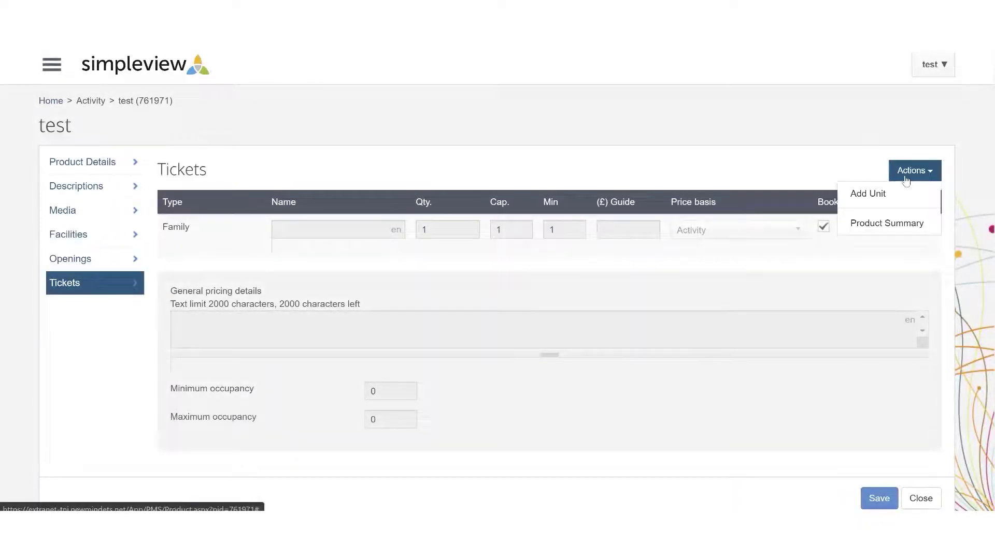
left_click(869, 196)
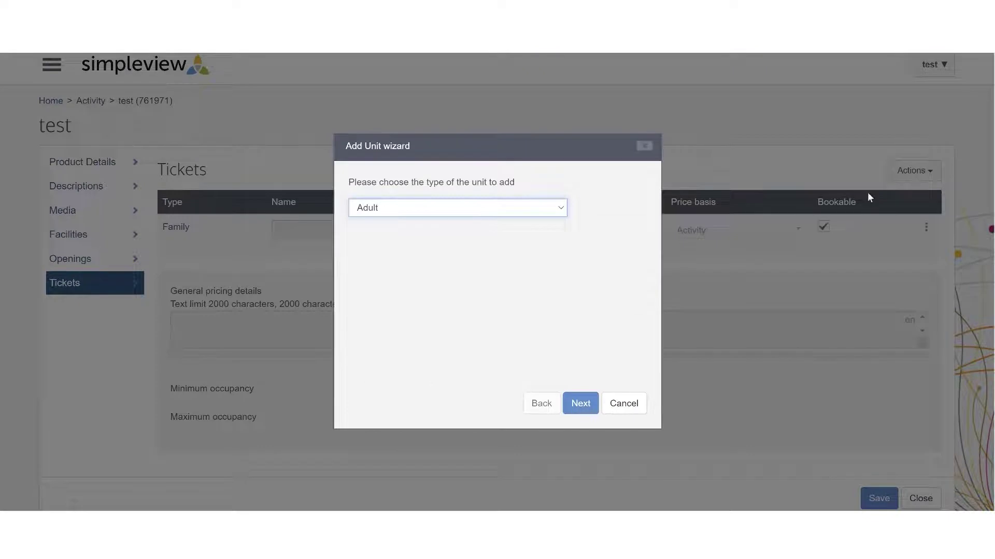
left_click(581, 402)
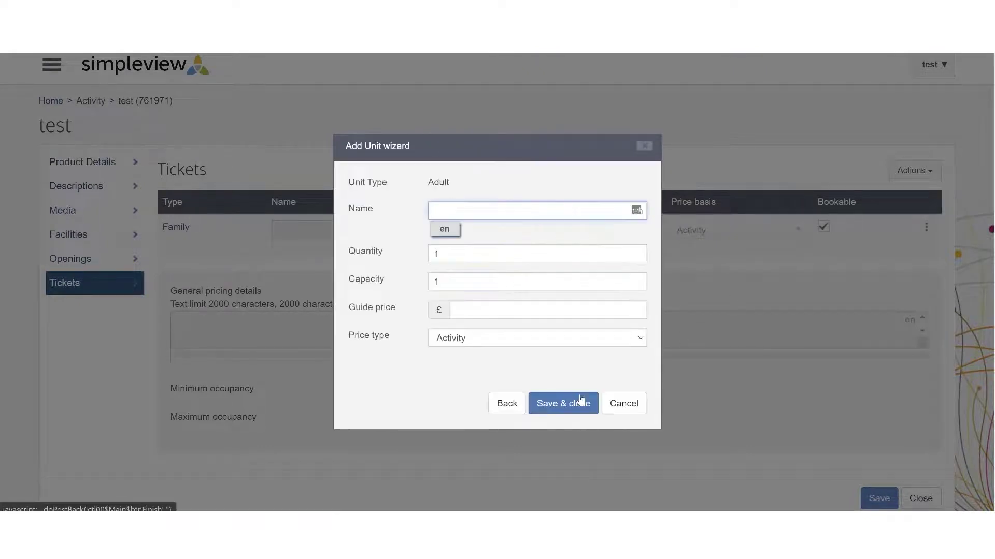
type("A")
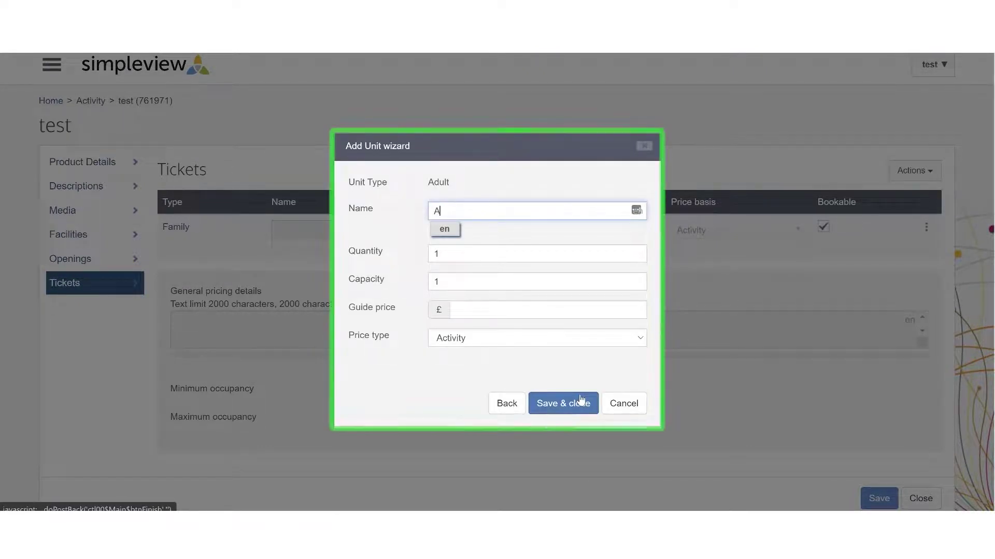
type("dult")
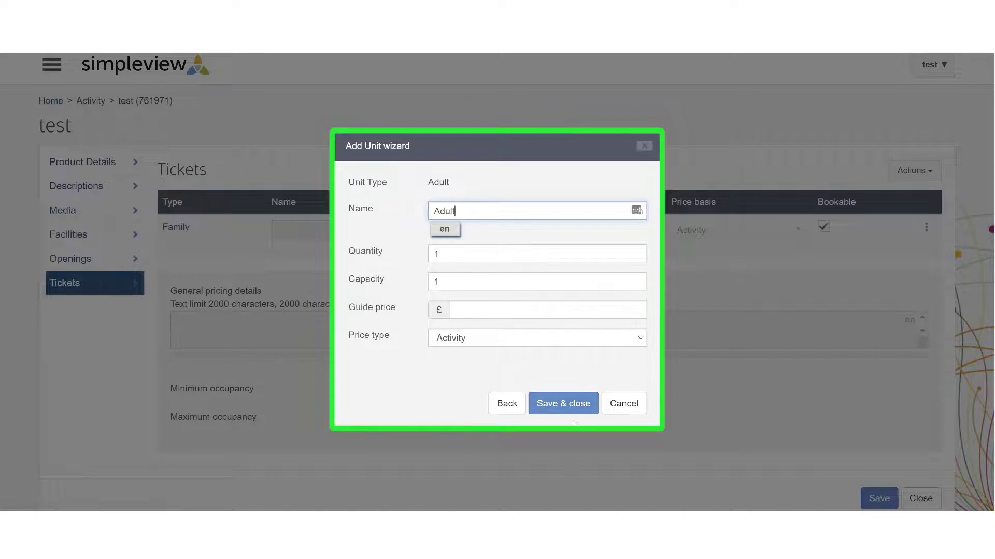
Step: Set the Adult unit's guide price to £10 and price type to Per Ticket, and save it
left_click(500, 309)
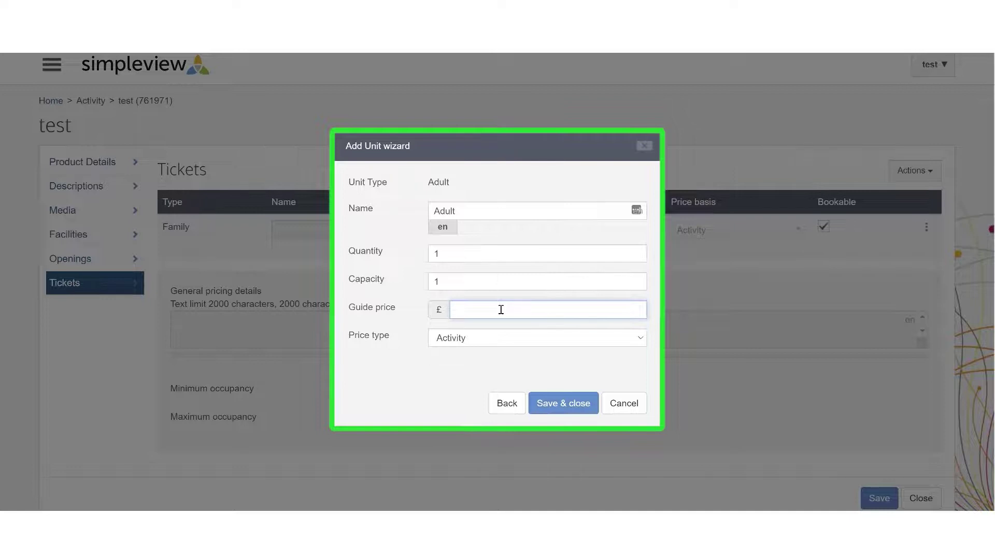
type("10")
left_click(504, 346)
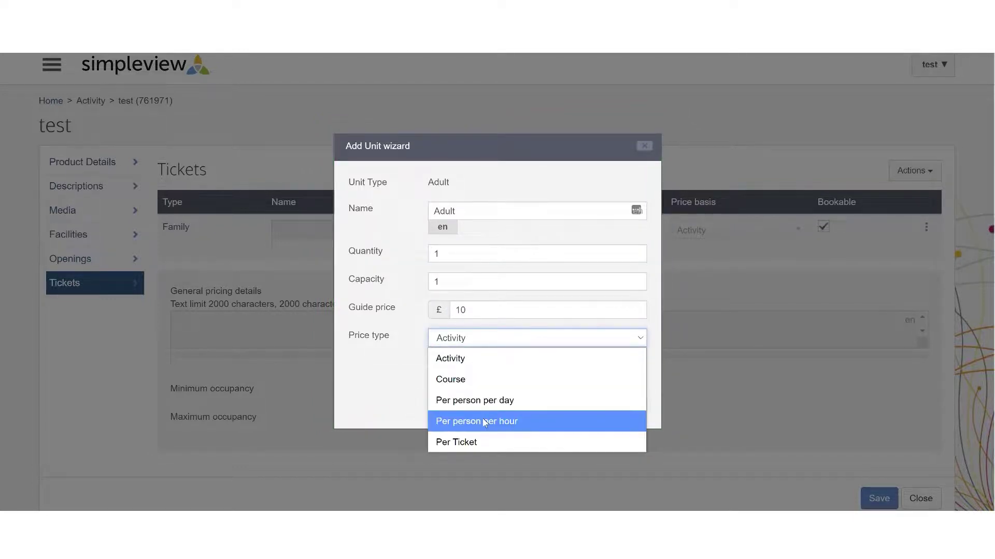
left_click(473, 441)
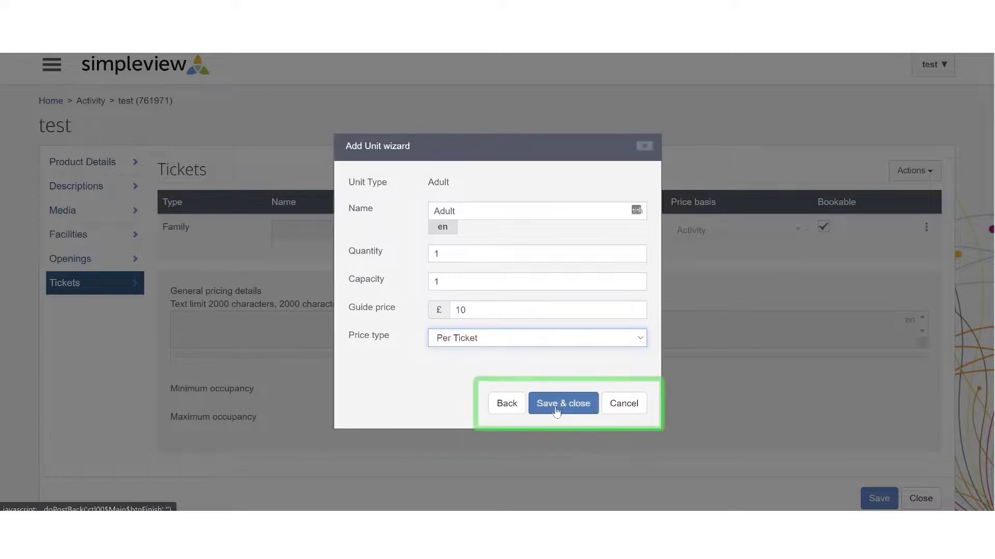
left_click(556, 411)
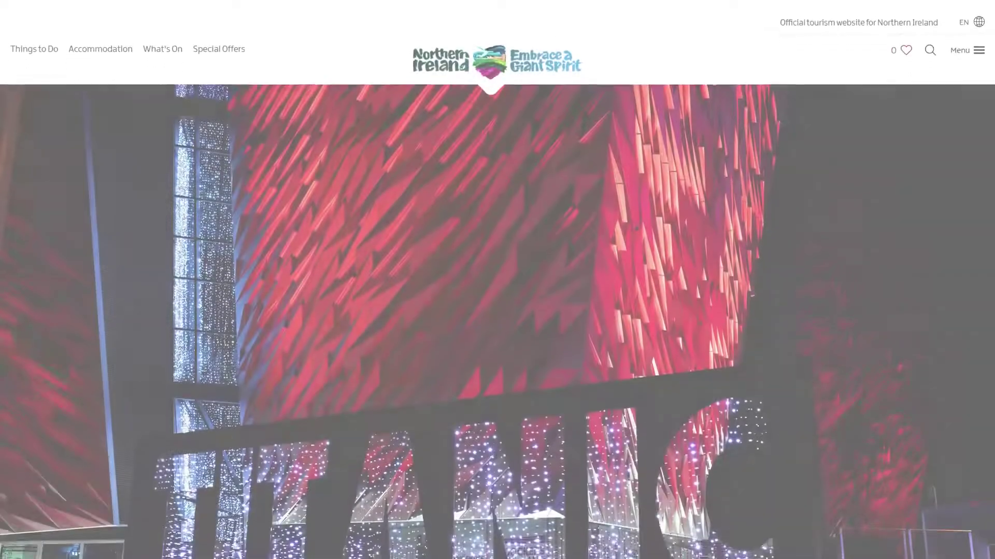
scroll(497, 279, "down", 3)
scroll(497, 279, "down", 3)
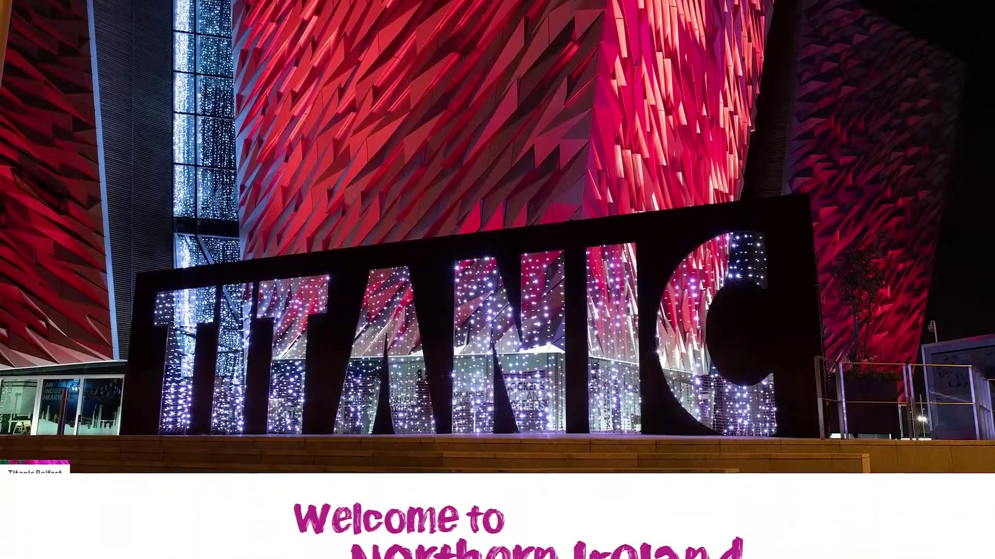